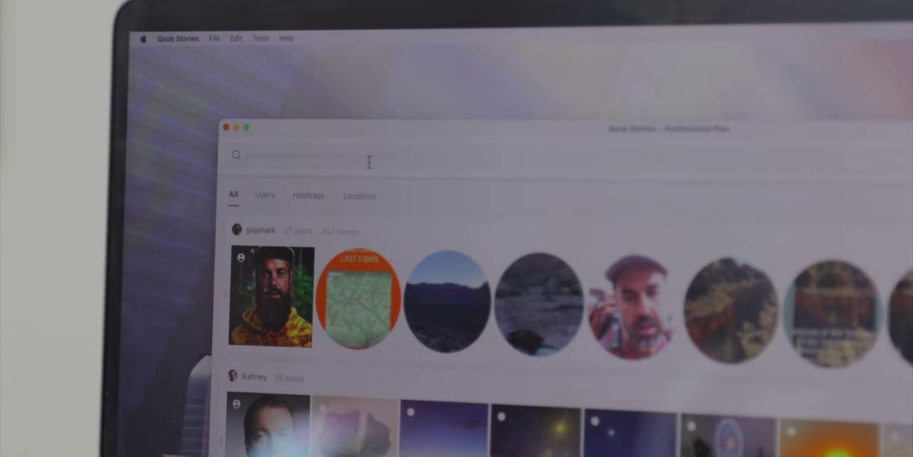
{"action": "type", "text": "jonp"}
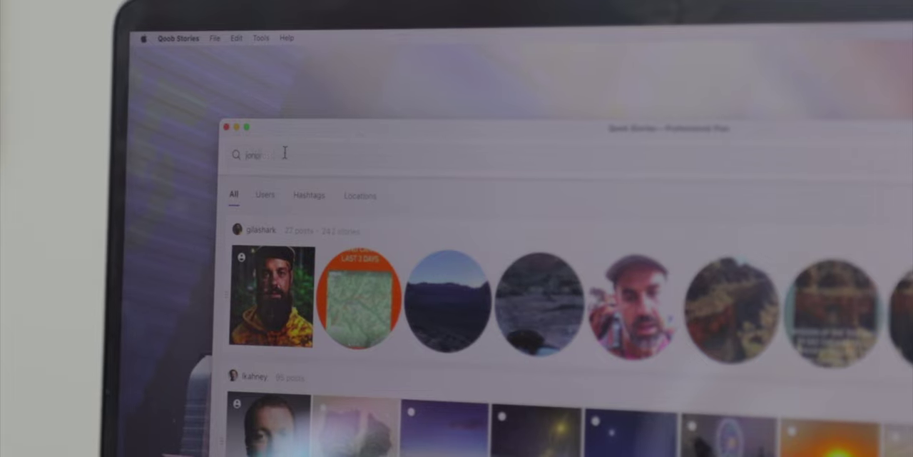
{"action": "type", "text": "rosser"}
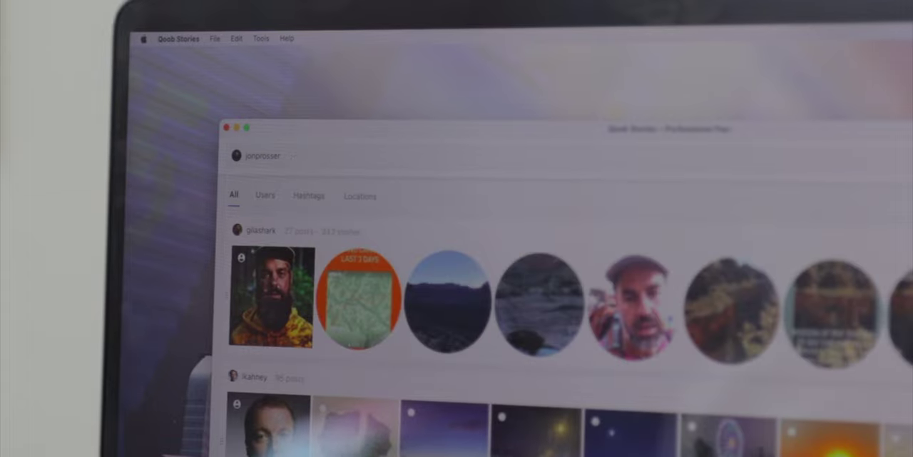
Open the download options for the jonprosser account.
{"action": "left_click", "coordinate": [669, 319]}
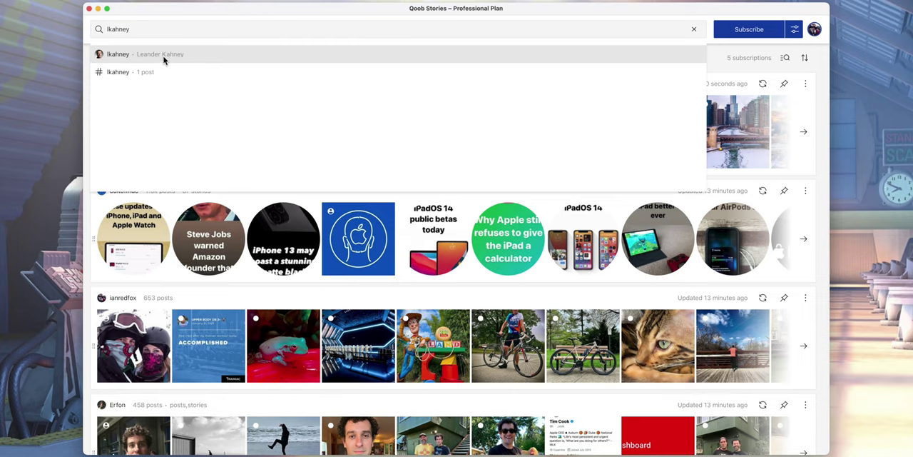
Subscribe to lkahney with photos, videos, Stories and Highlights all ticked in Download Options.
{"action": "left_click", "coordinate": [164, 57]}
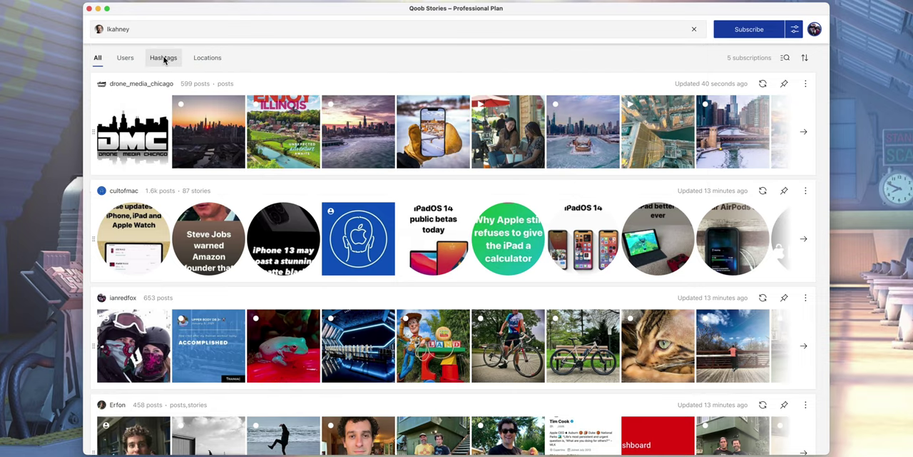
{"action": "left_click", "coordinate": [795, 30]}
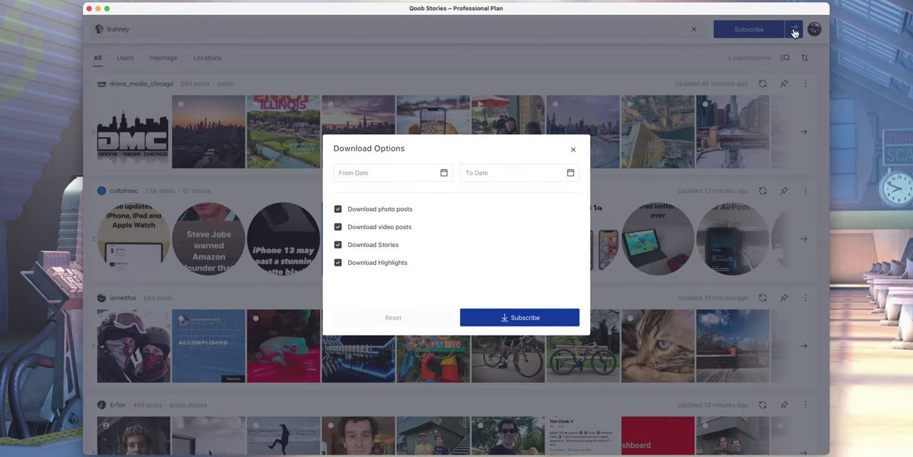
{"action": "left_click", "coordinate": [518, 310]}
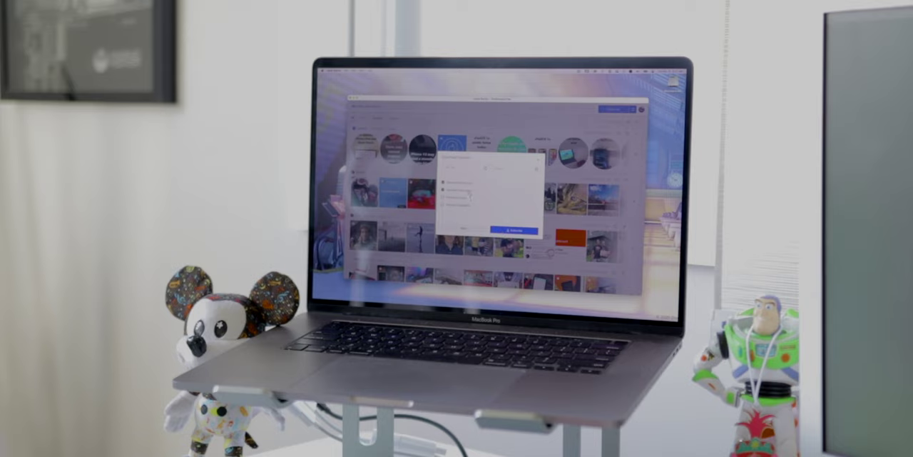
Confirm the lkahney subscription in Download Options, closing the dialog.
{"action": "left_click", "coordinate": [519, 230]}
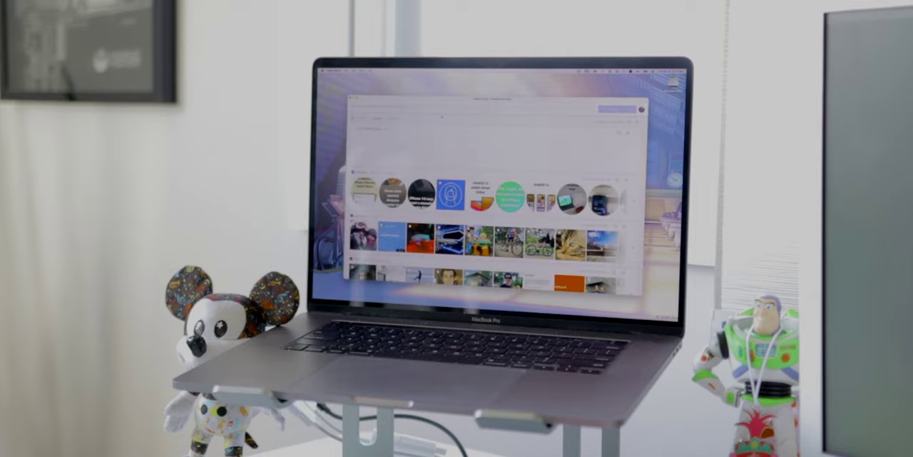